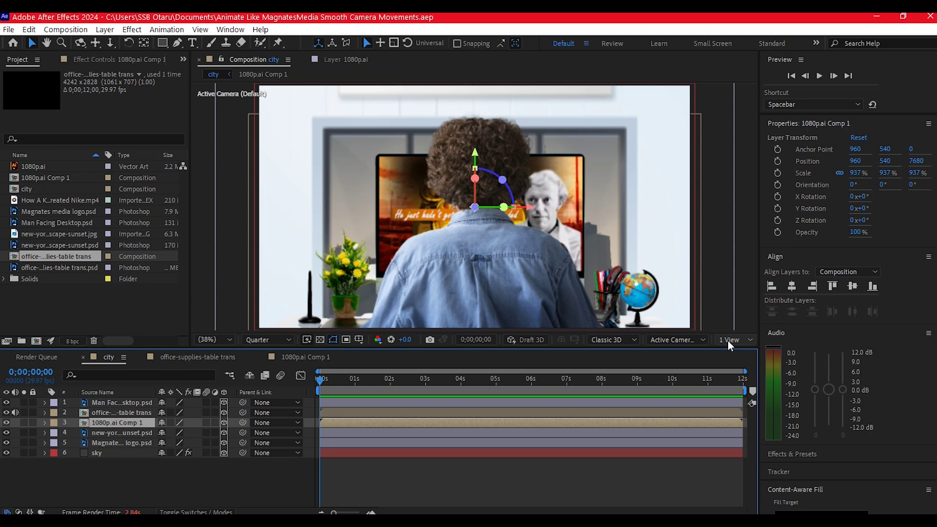
Split the viewer into 2 Views and select the Man Facing Desktop layer.
left_click(730, 340)
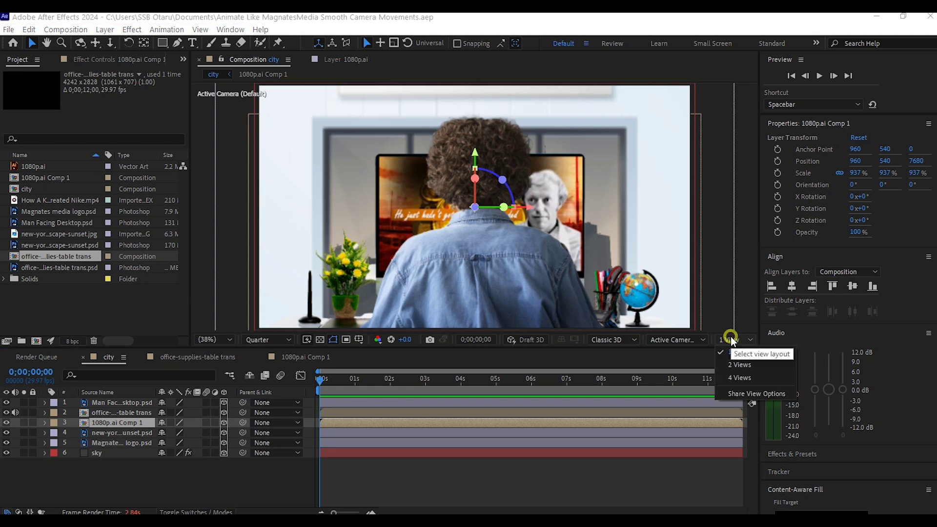
left_click(734, 363)
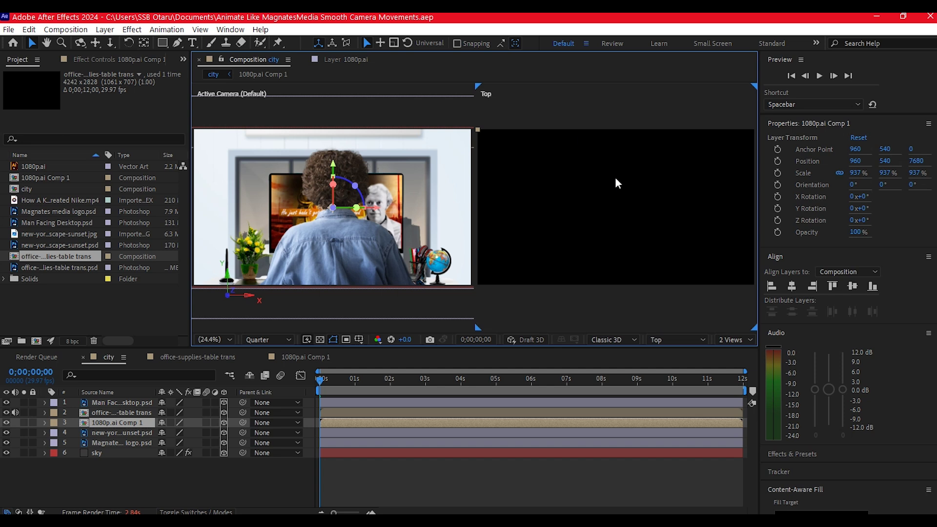
left_click(380, 255)
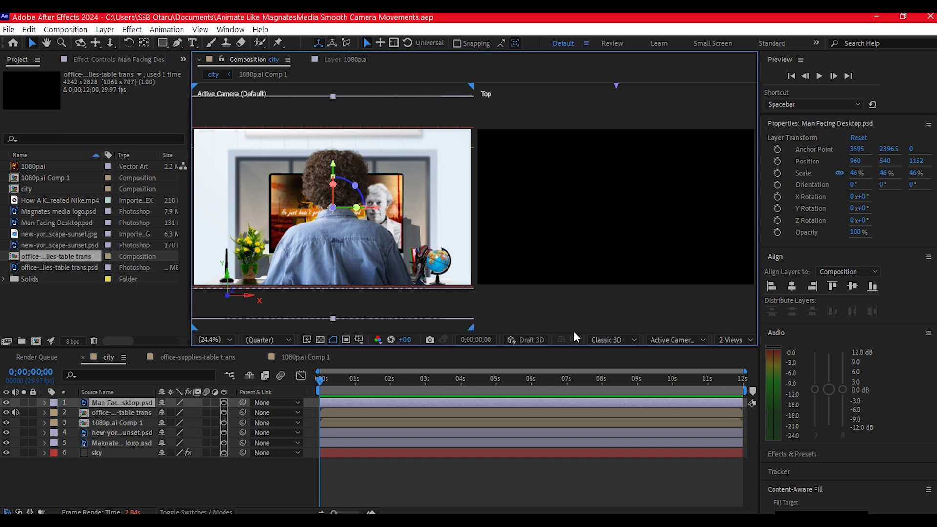
Add a two-node camera, Camera 1, to the city composition.
left_click(113, 405)
right_click(99, 486)
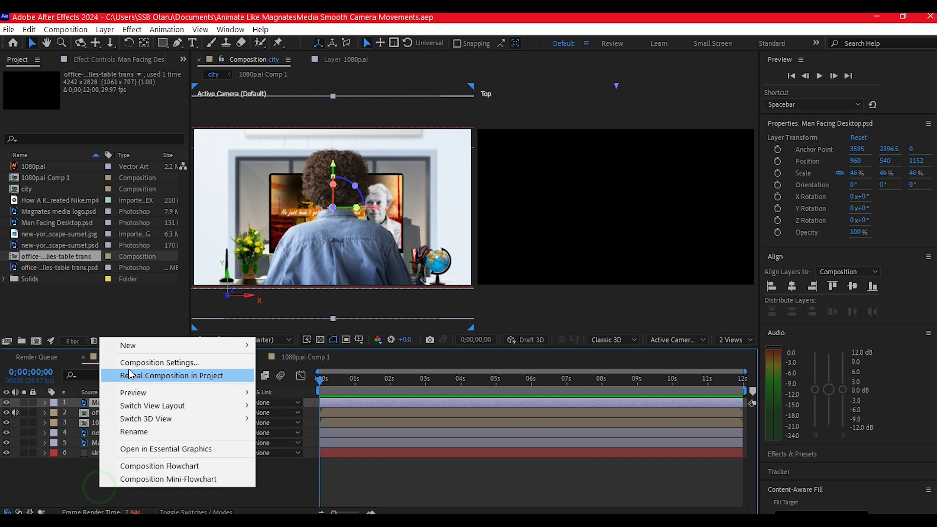
mouse_move(136, 346)
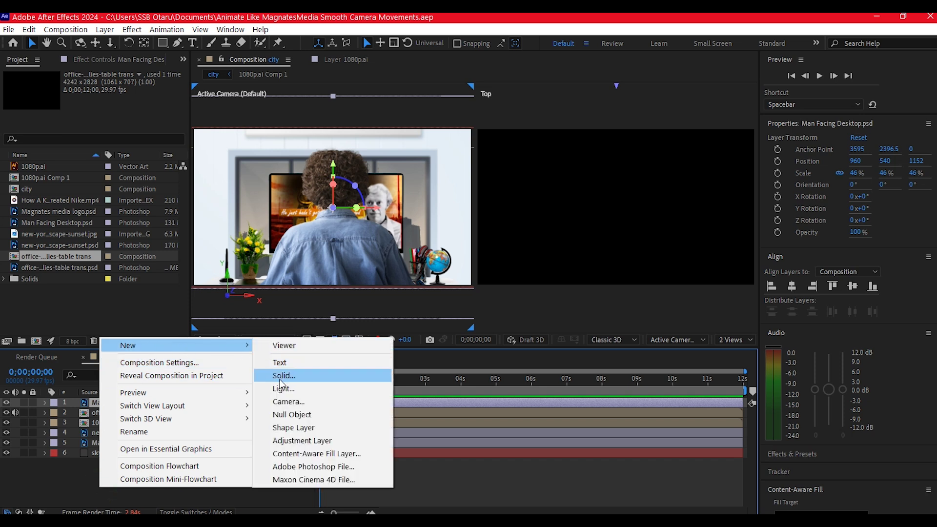
left_click(292, 401)
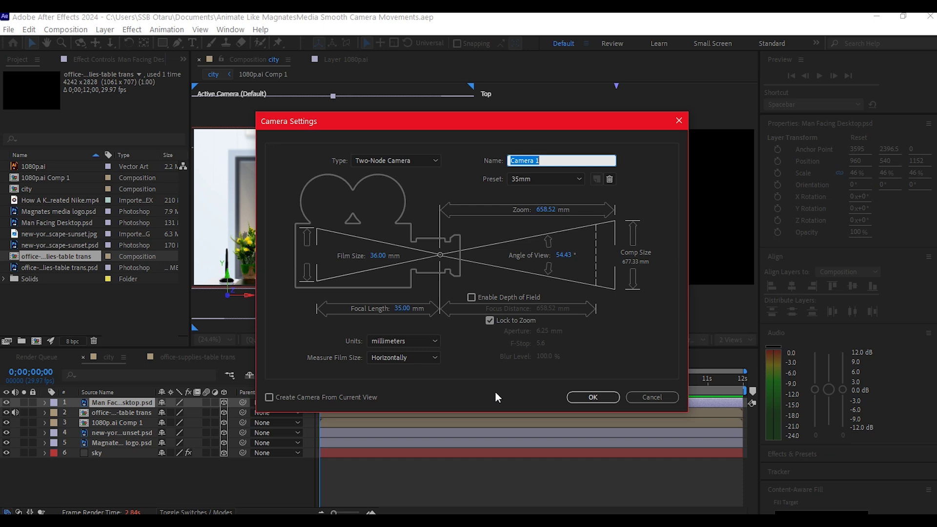
left_click(591, 397)
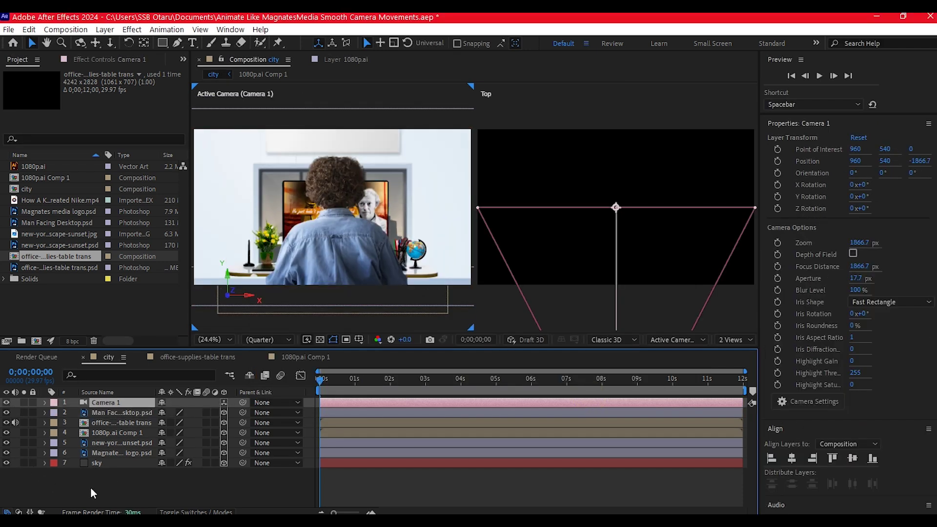
Add a null object layer named camCont and make it 3D.
right_click(98, 479)
mouse_move(114, 338)
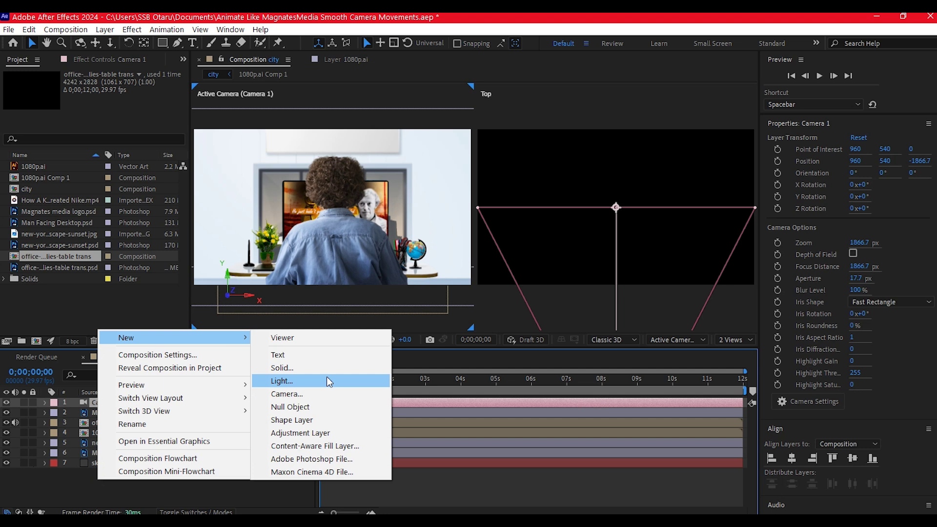
left_click(305, 407)
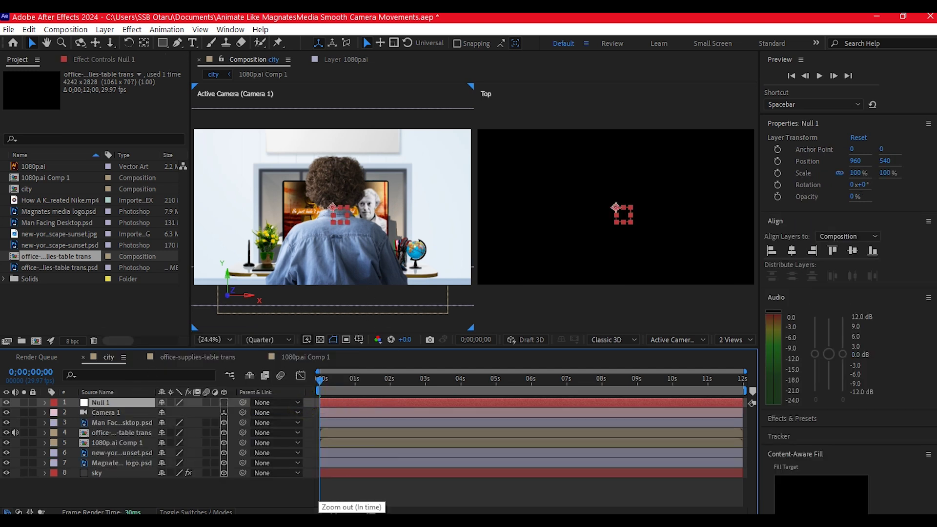
key("Return")
type("camCont")
key("Return")
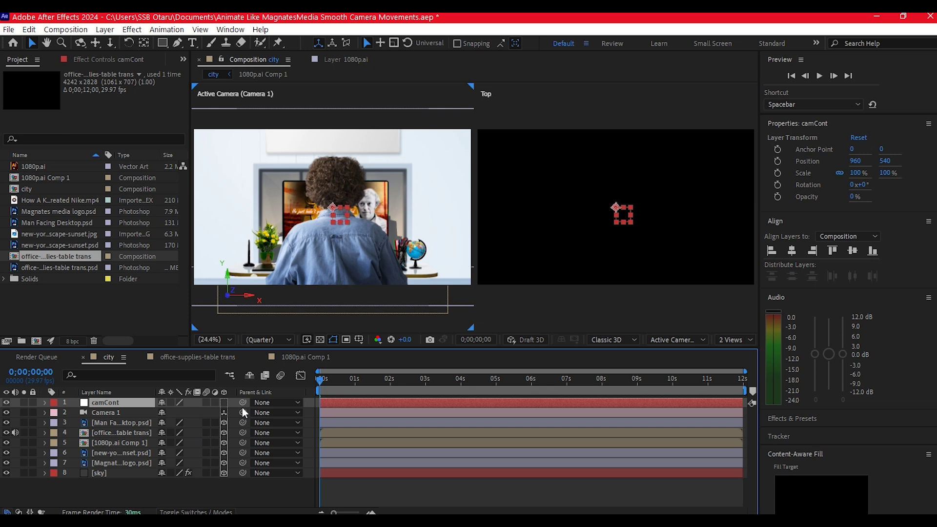
left_click(223, 402)
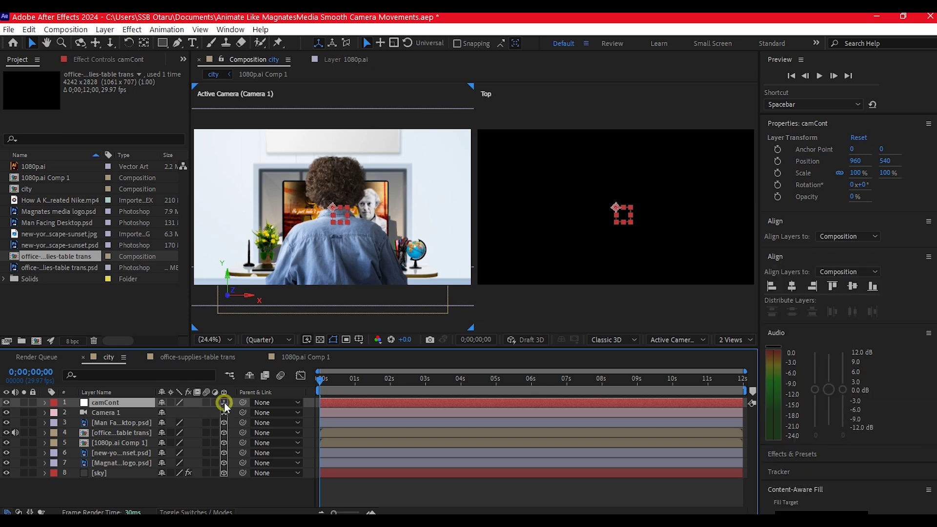
Parent Camera 1 to camCont and move the current time to about 4 seconds.
left_click(103, 412)
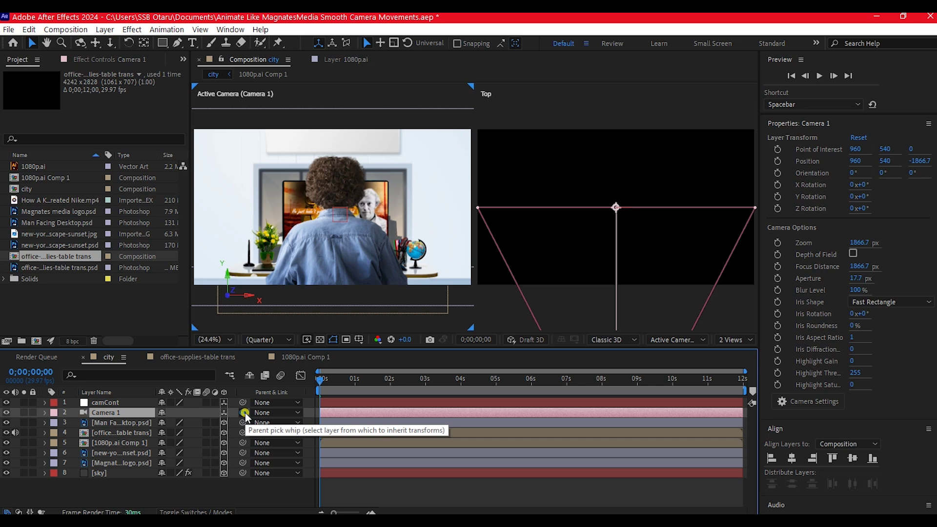
left_click_drag(242, 412, 98, 405)
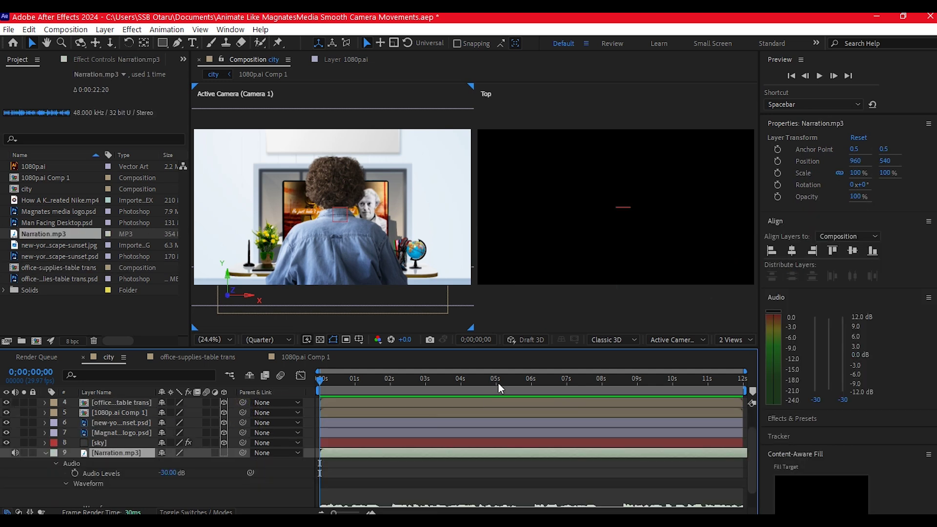
left_click(461, 380)
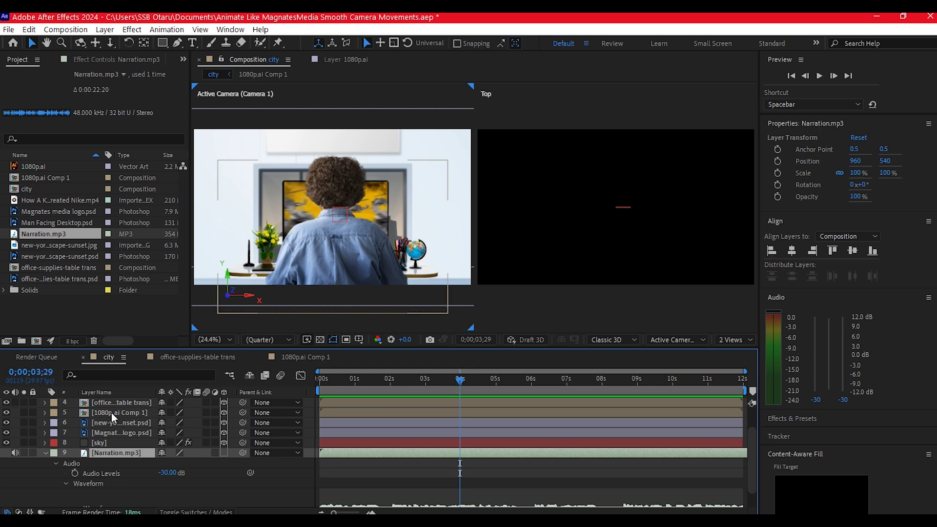
scroll(106, 434, "up", 3)
Record a camCont Position keyframe at about 4 seconds.
left_click(93, 401)
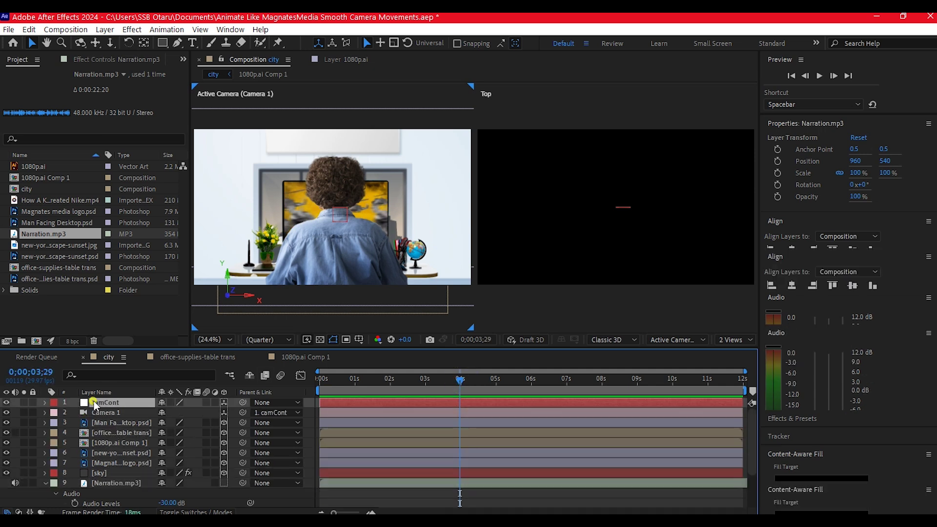
key("p")
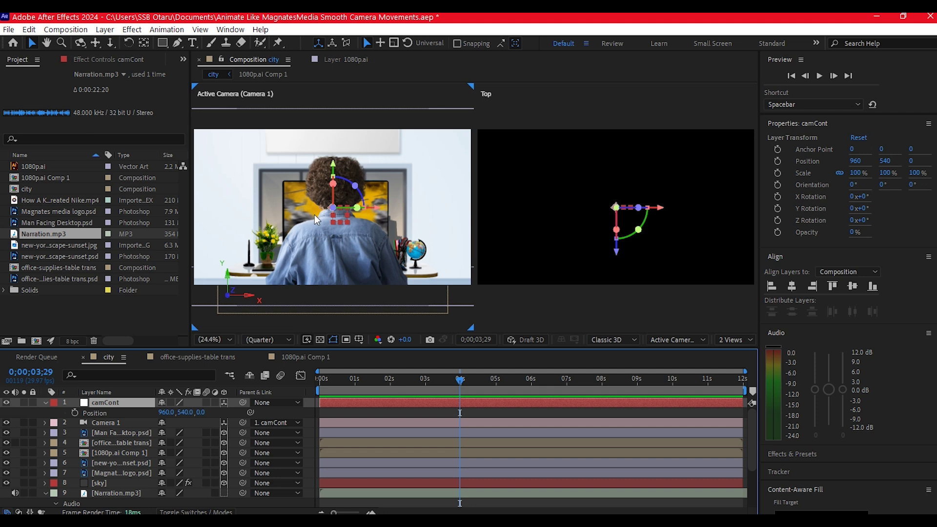
left_click(74, 410)
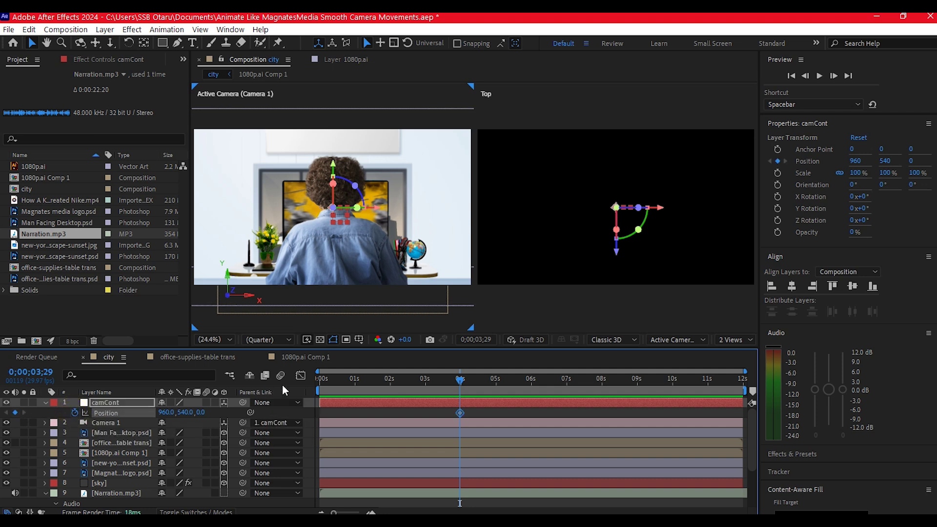
At 1 second, push camCont back along Z to frame the MM logo.
left_click(341, 385)
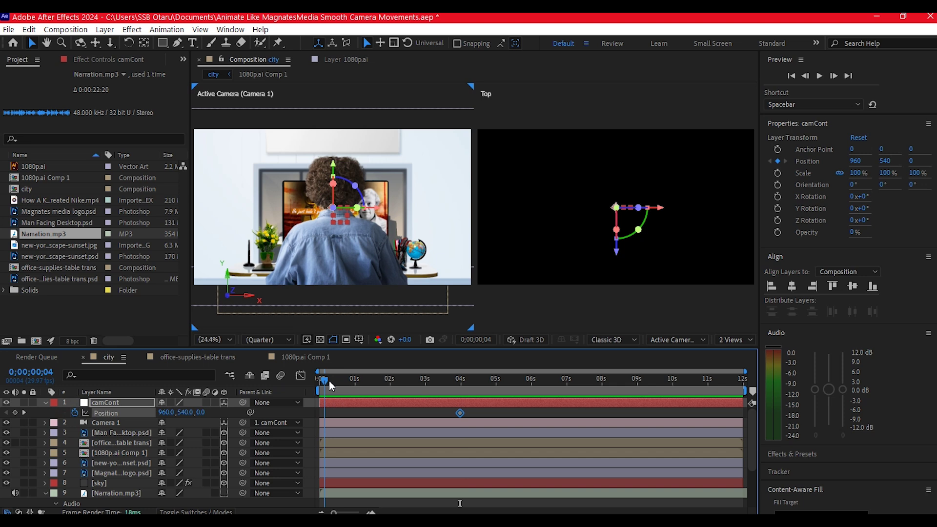
left_click_drag(350, 380, 355, 380)
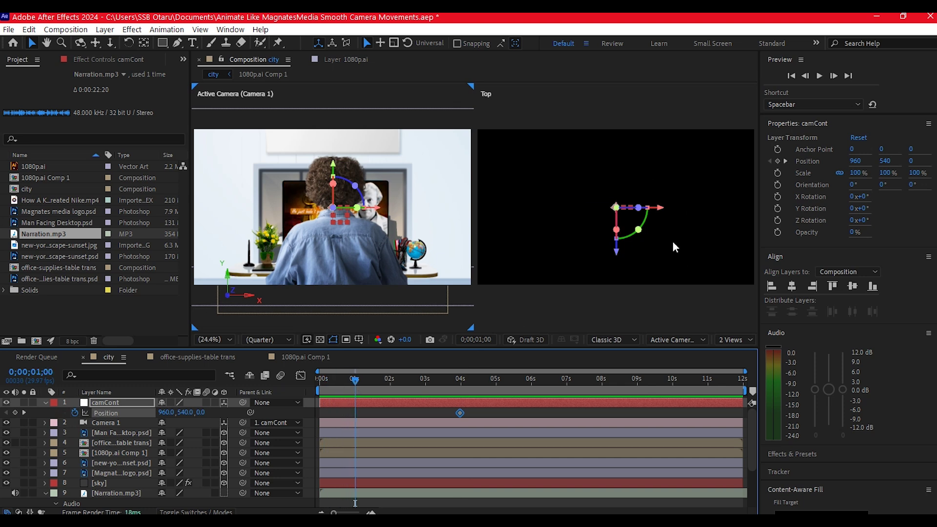
scroll(660, 220, "down", 5)
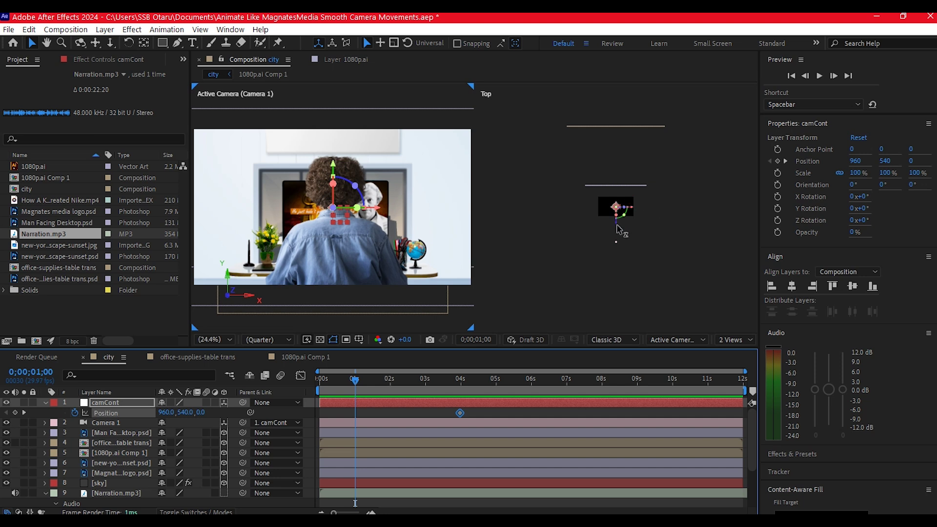
left_click_drag(619, 227, 612, 19)
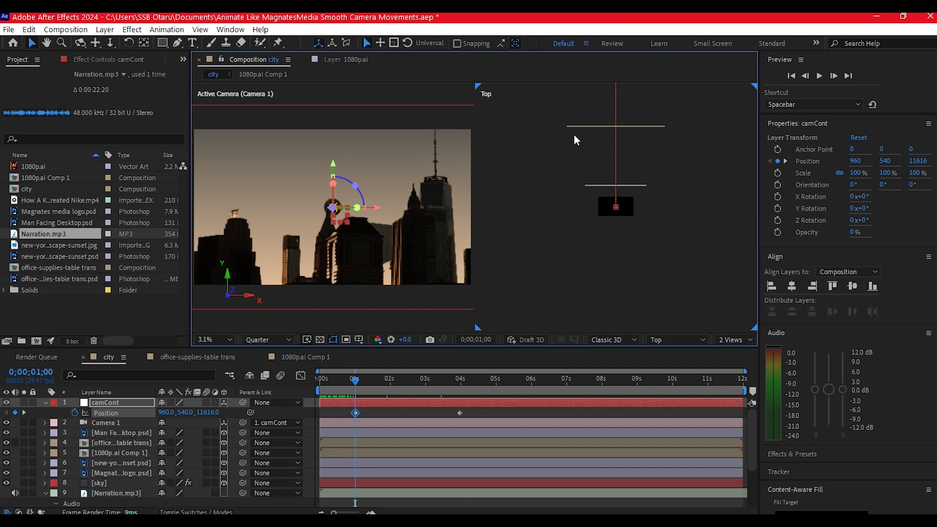
left_click_drag(604, 160, 634, 29)
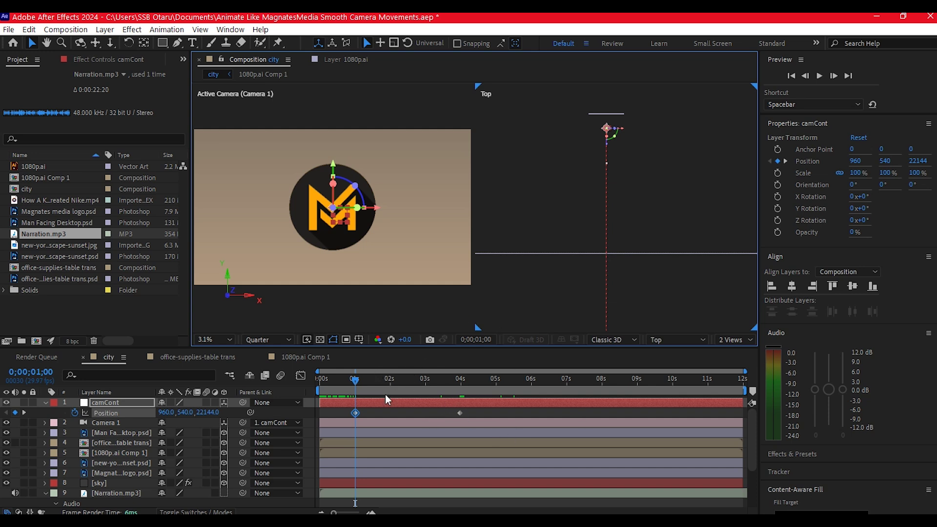
left_click_drag(493, 414, 331, 428)
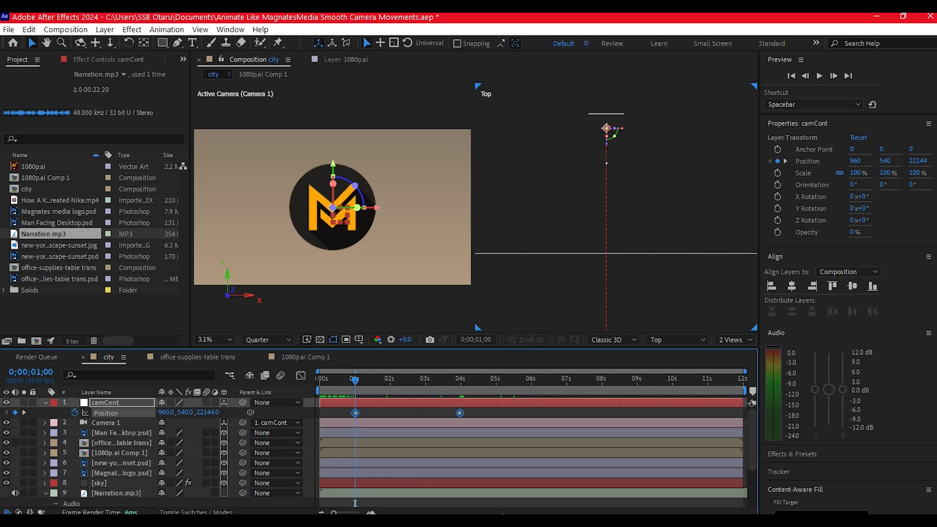
Apply Easy Ease to both camCont Position keyframes and check the speed graph.
key("F9")
key("Page_Down")
left_click(301, 379)
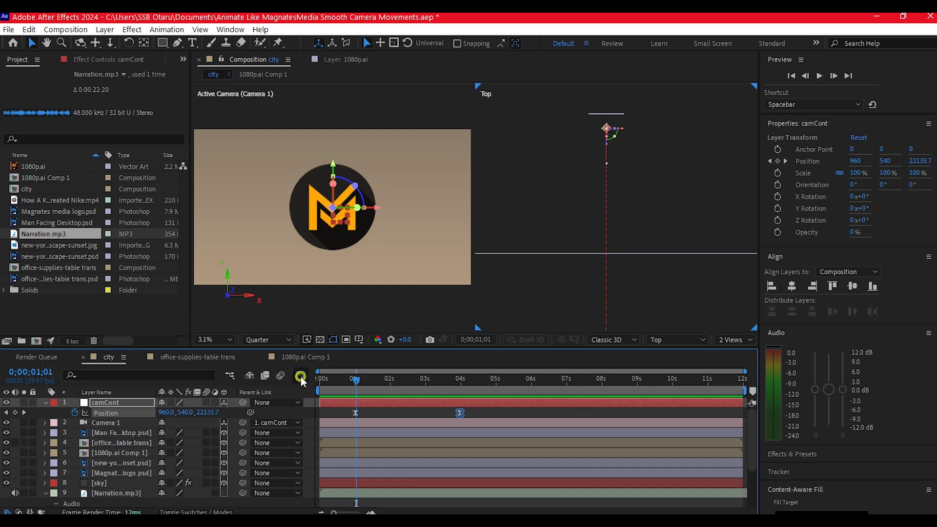
left_click_drag(497, 461, 371, 482)
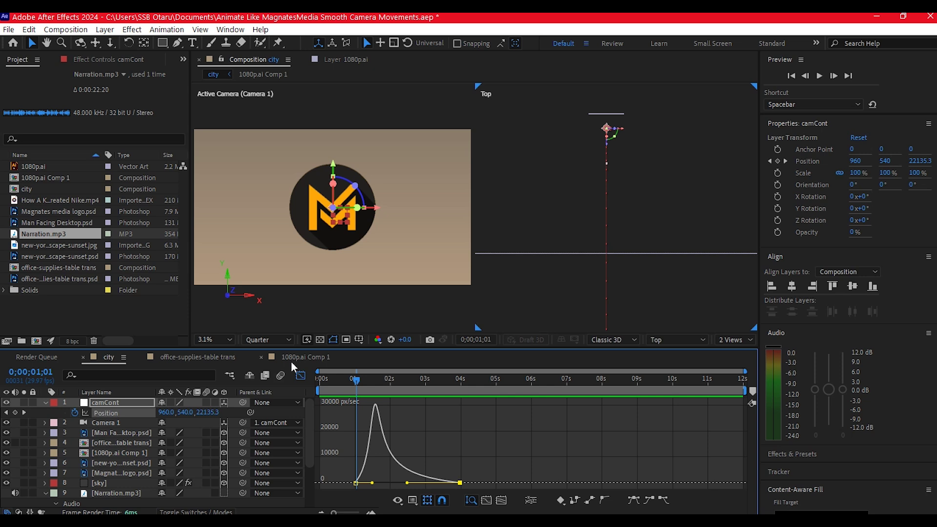
left_click(300, 376)
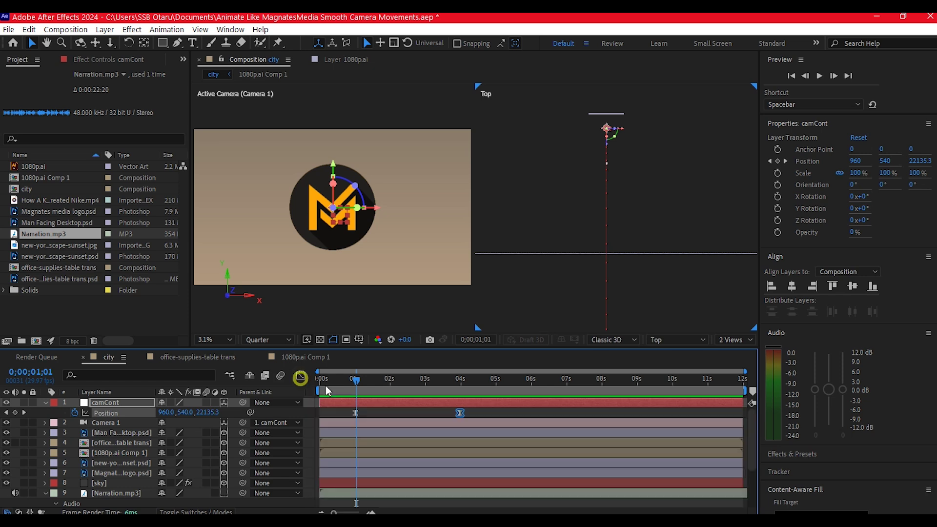
left_click(528, 380)
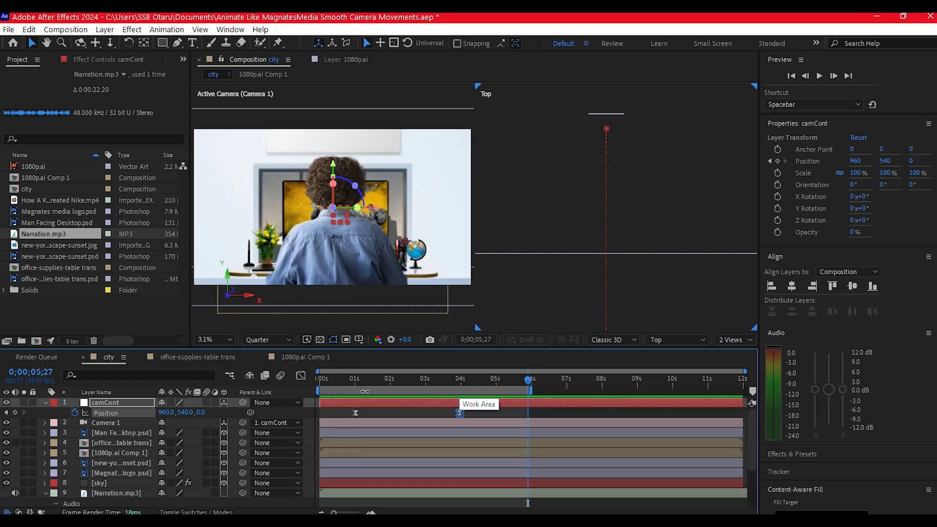
Preview the eased camera move from the start of the composition.
left_click(319, 379)
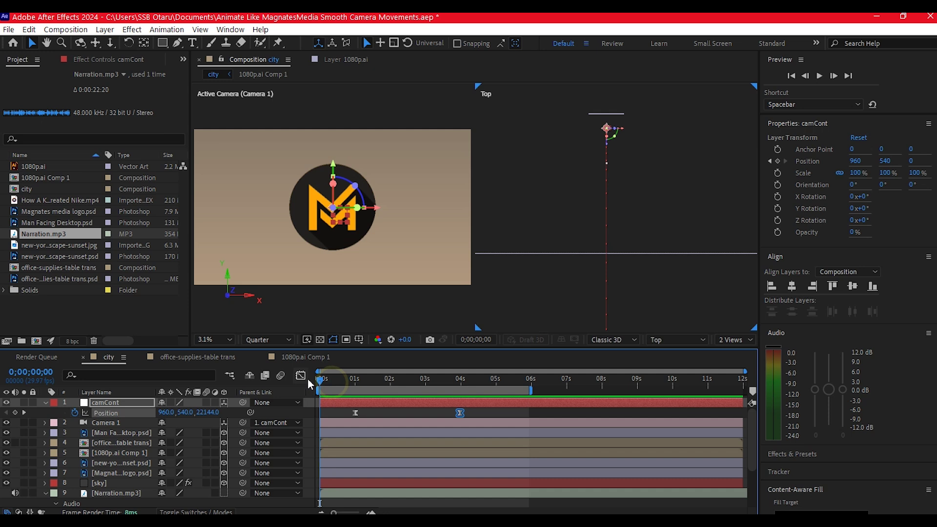
key("space")
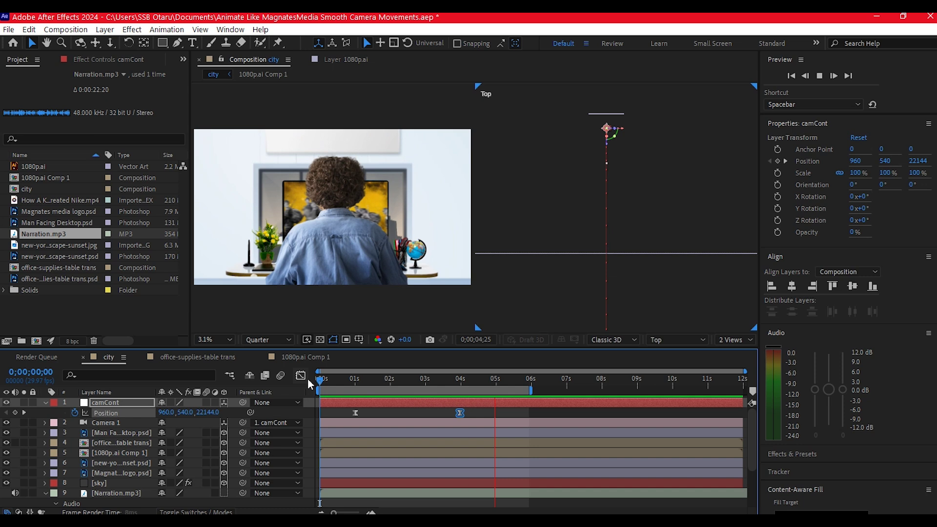
key("space")
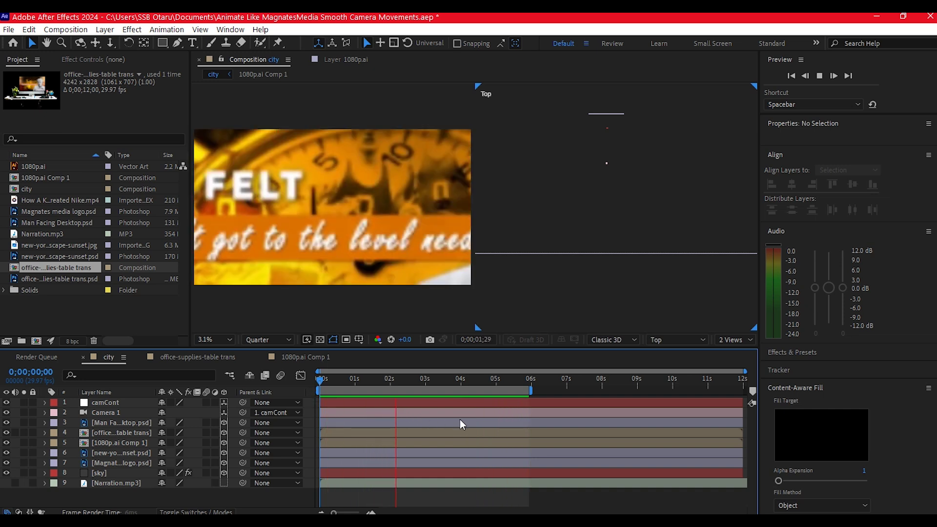
Show camCont's Position keyframes, check the later framing, and replay the preview from the start.
key("space")
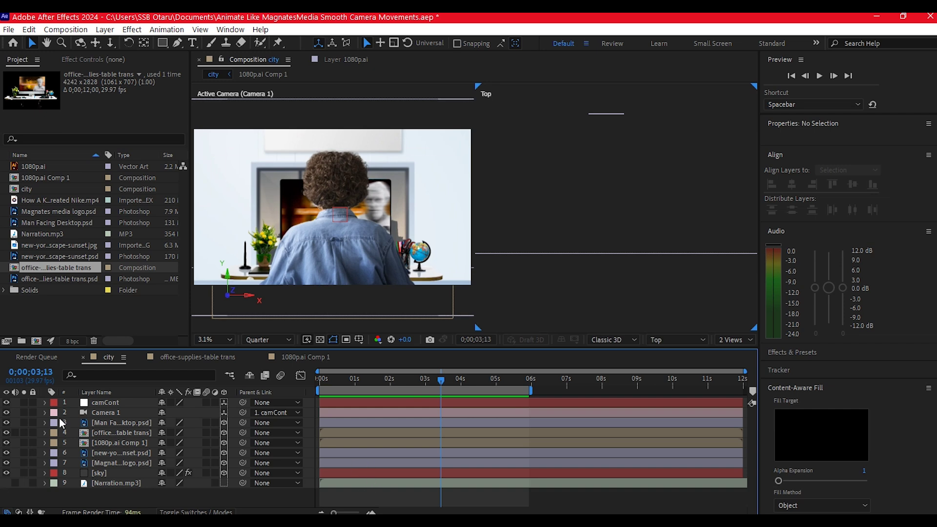
left_click(103, 402)
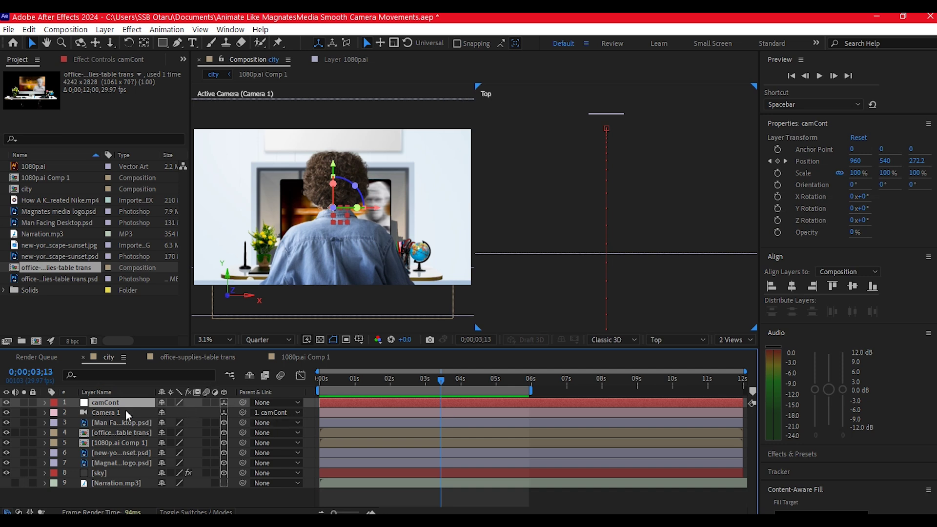
key("p")
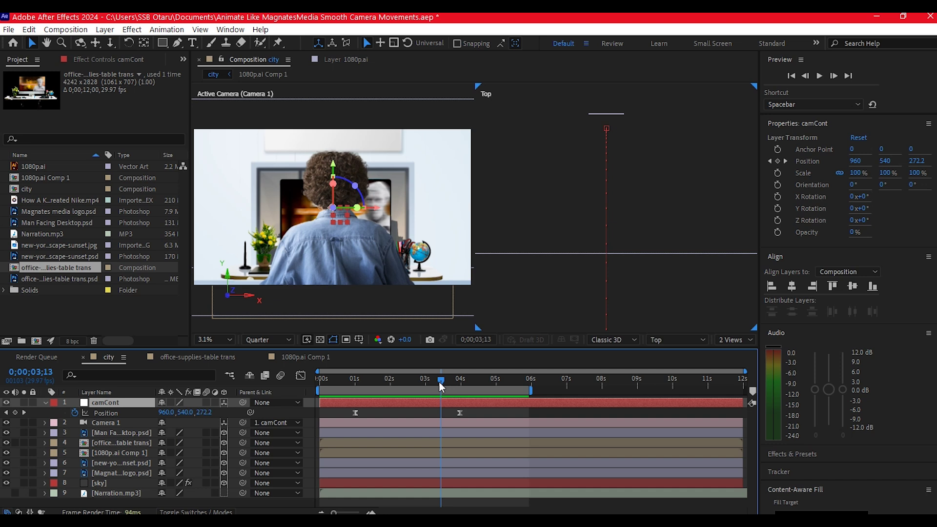
left_click_drag(439, 382, 538, 381)
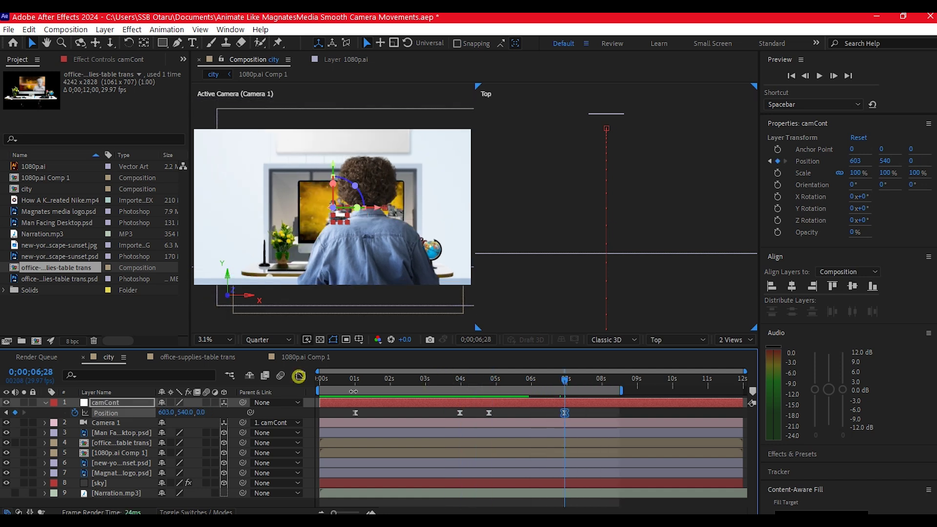
left_click_drag(358, 378, 271, 387)
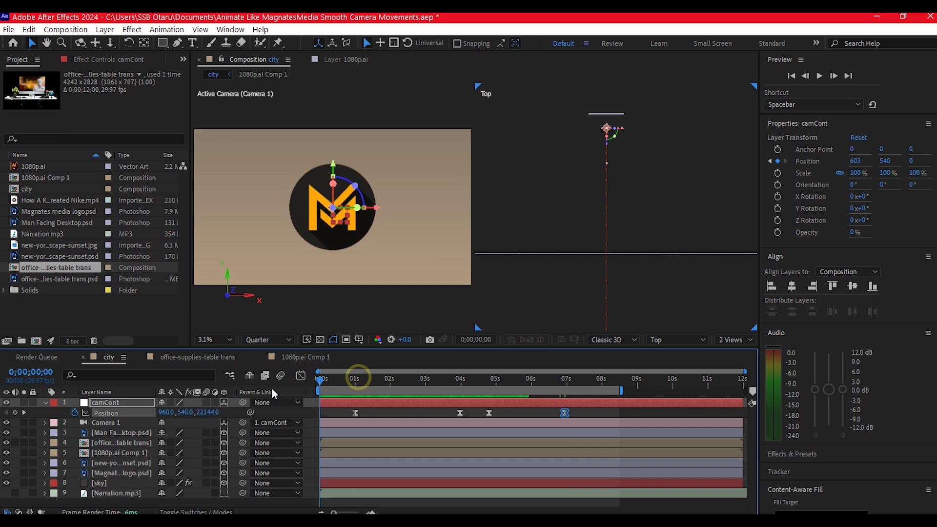
key("space")
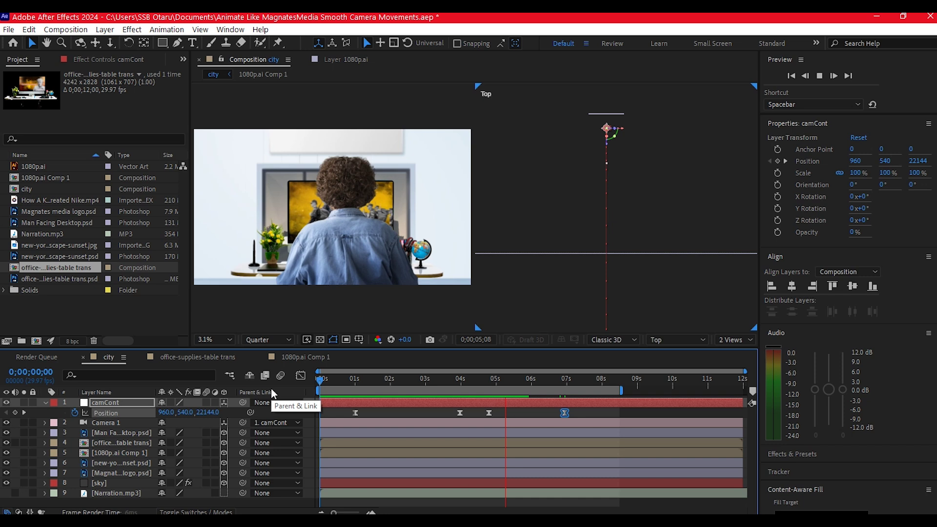
Jump to camCont's 6;28 Position keyframe and set its X to 1456.
key("space")
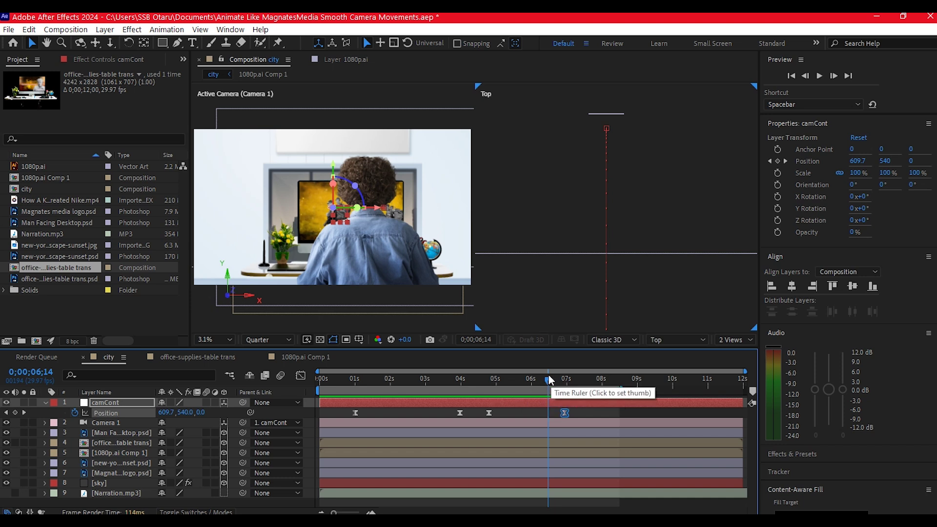
left_click(24, 412)
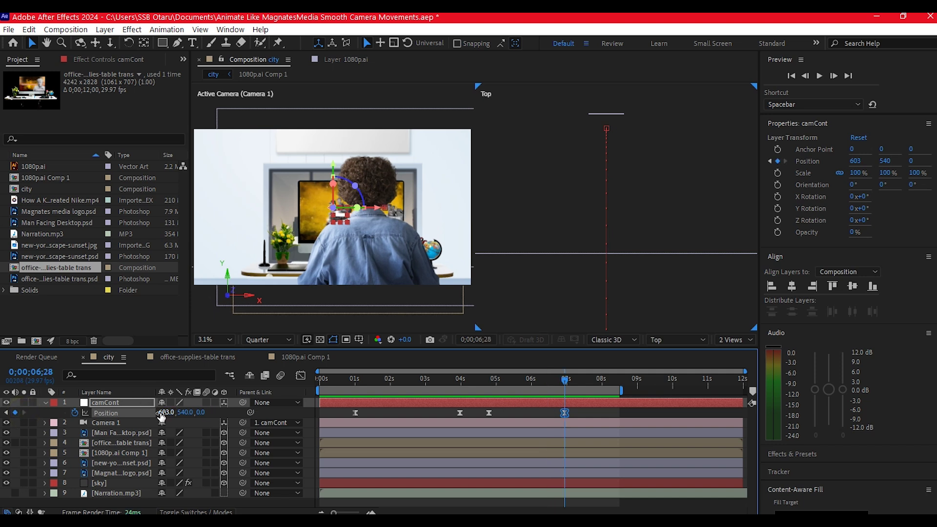
left_click_drag(165, 413, 625, 364)
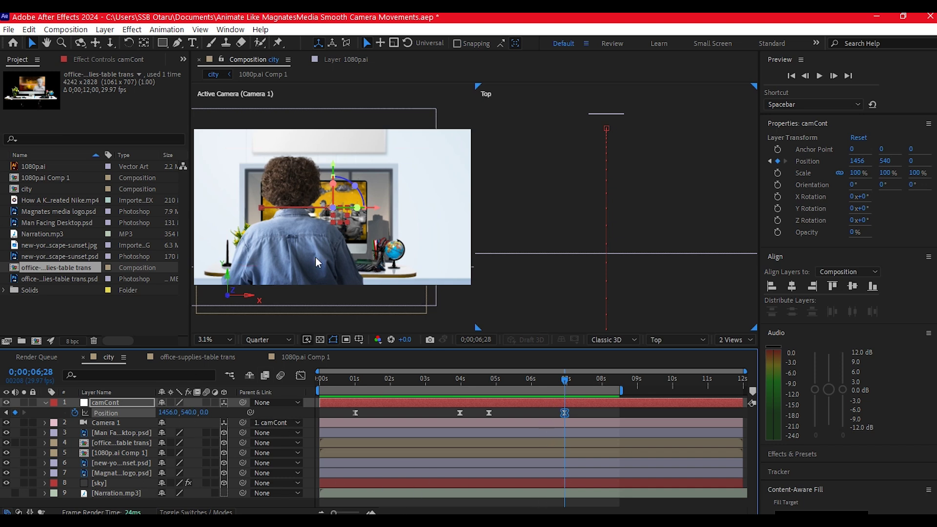
Add a 3D null layer, Null 2, at the top of the comp, then select camCont.
right_click(15, 423)
mouse_move(43, 286)
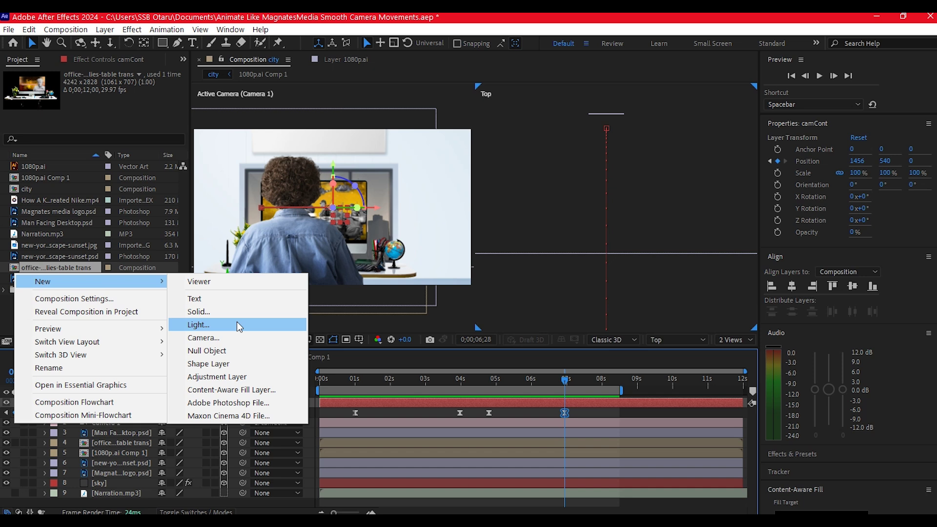
left_click(216, 351)
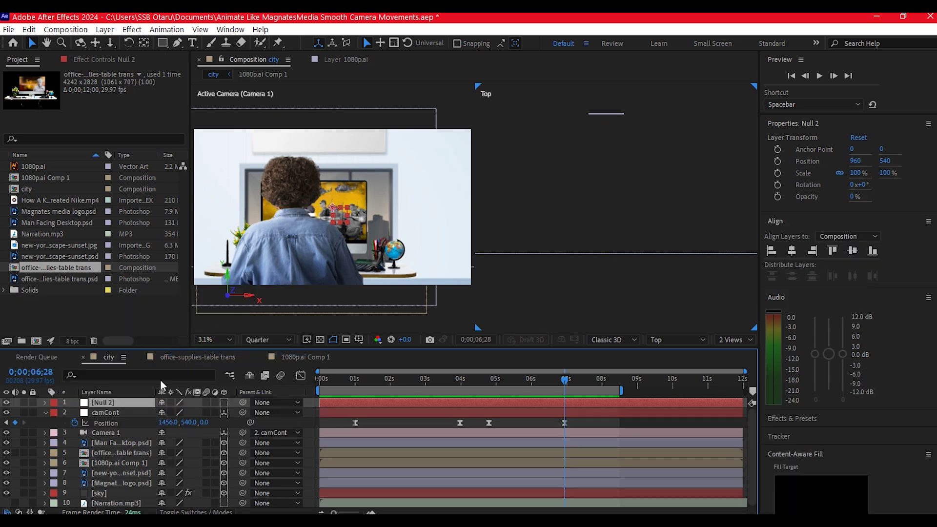
left_click(225, 402)
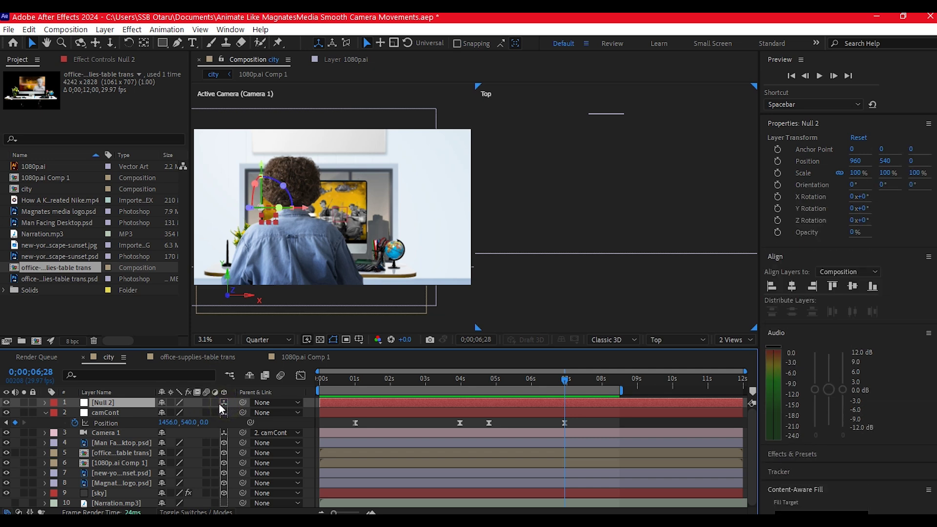
left_click(118, 412)
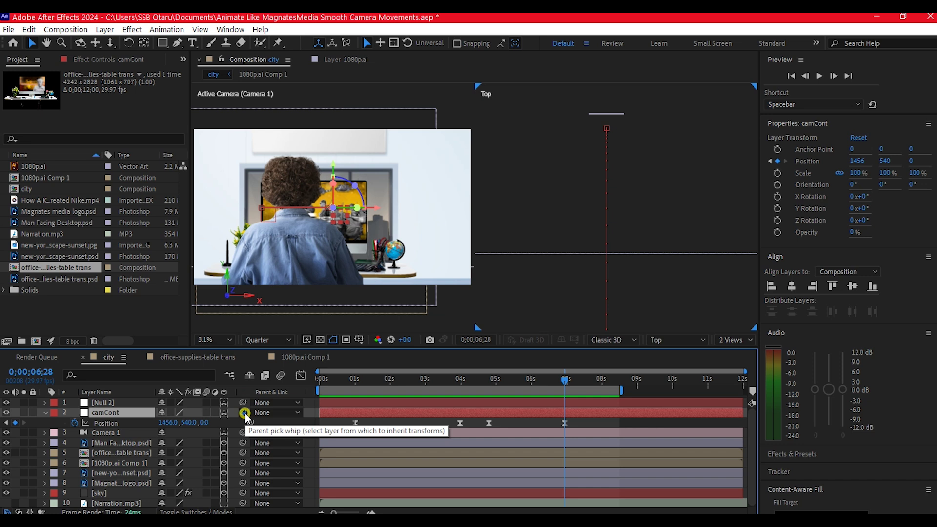
Parent camCont to Null 2, then move to about 5 seconds and select Null 2.
left_click_drag(245, 413, 106, 400)
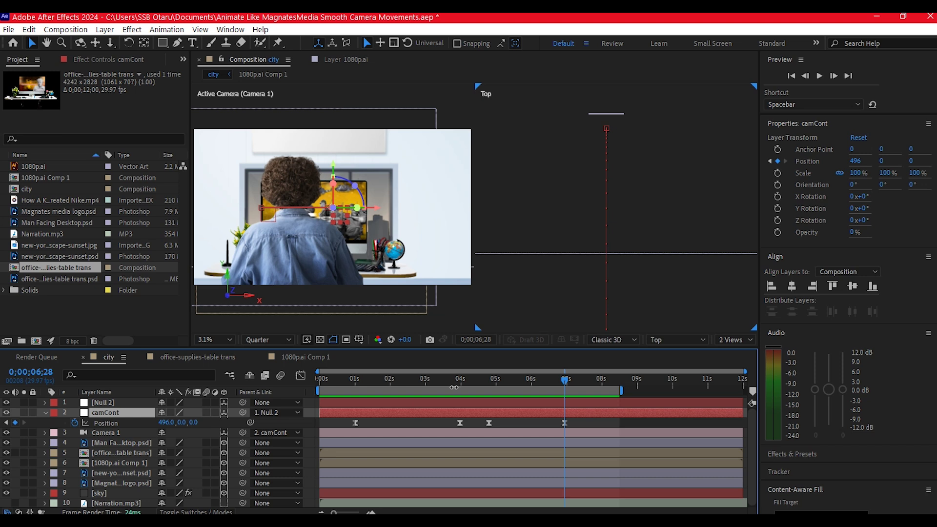
left_click_drag(565, 383, 528, 382)
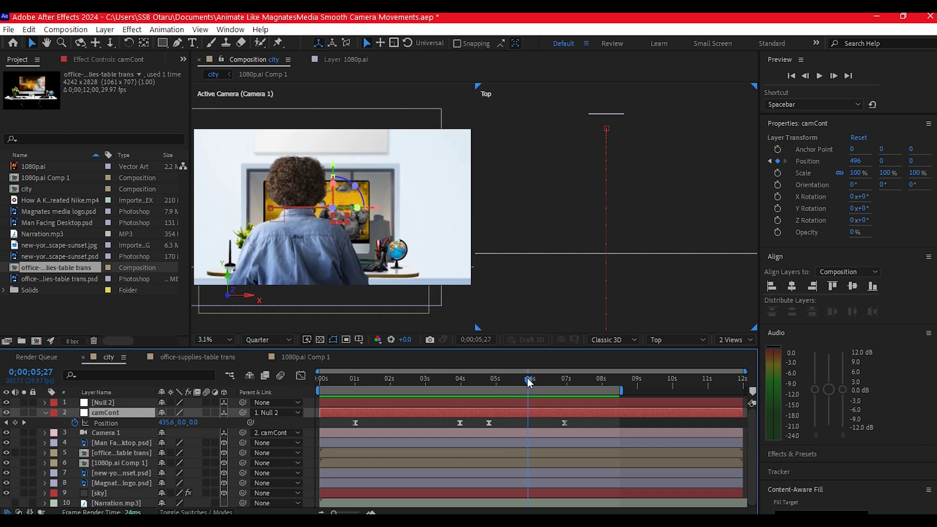
left_click(103, 402)
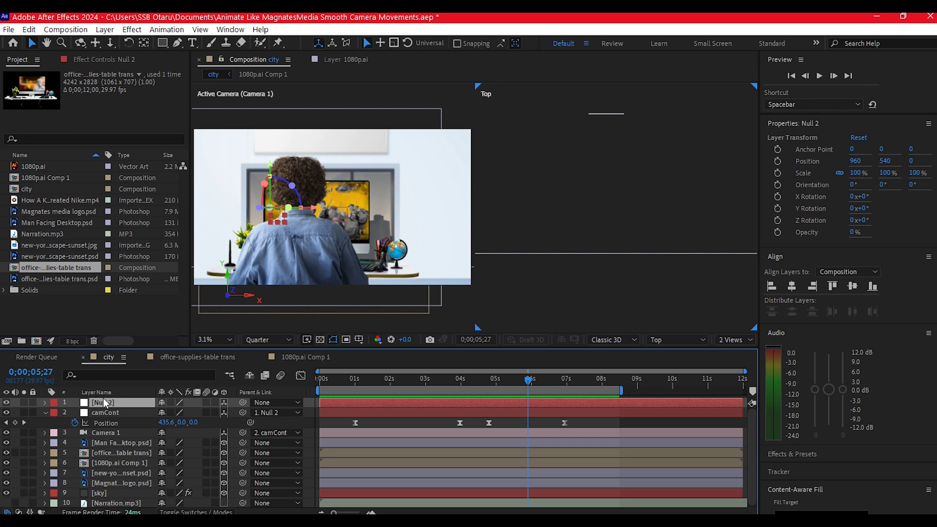
Keyframe Null 2's Position at 5;27 (X 960) and 8;28 (X 192).
key("p")
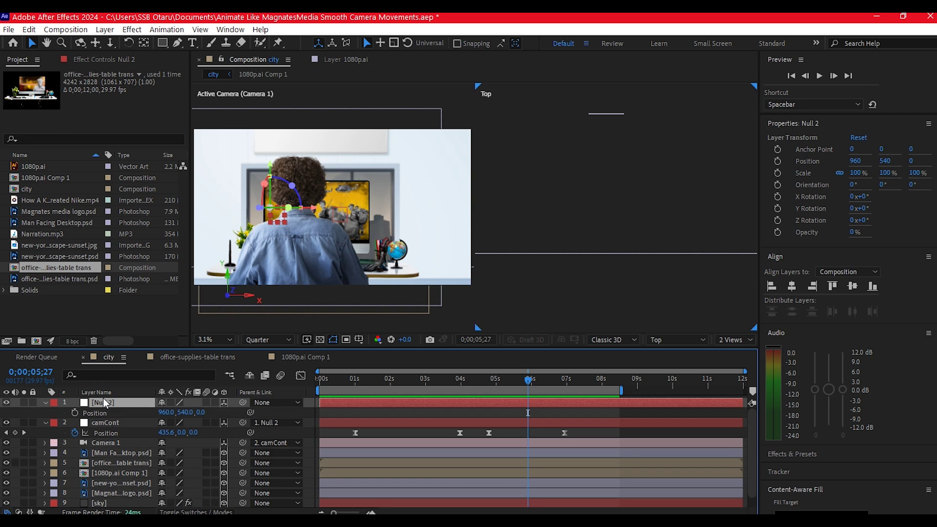
left_click(74, 413)
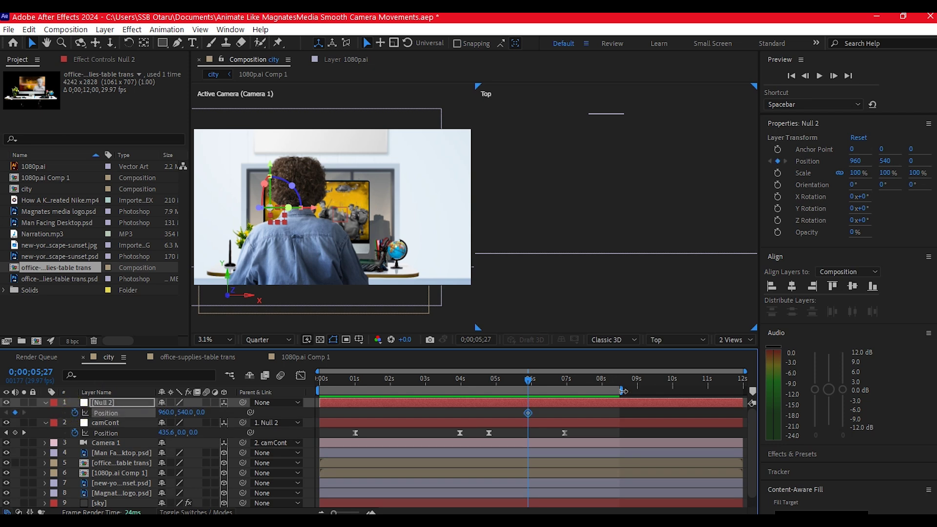
left_click_drag(623, 390, 700, 391)
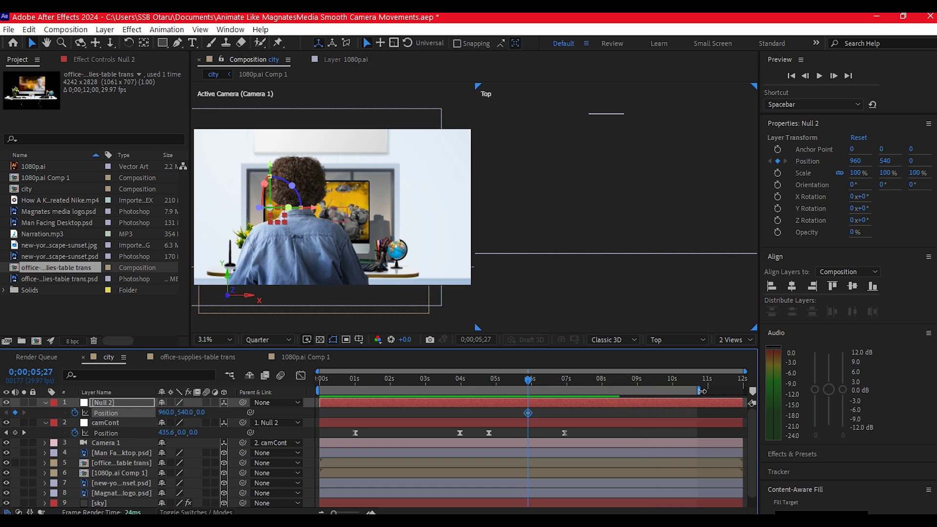
left_click(634, 382)
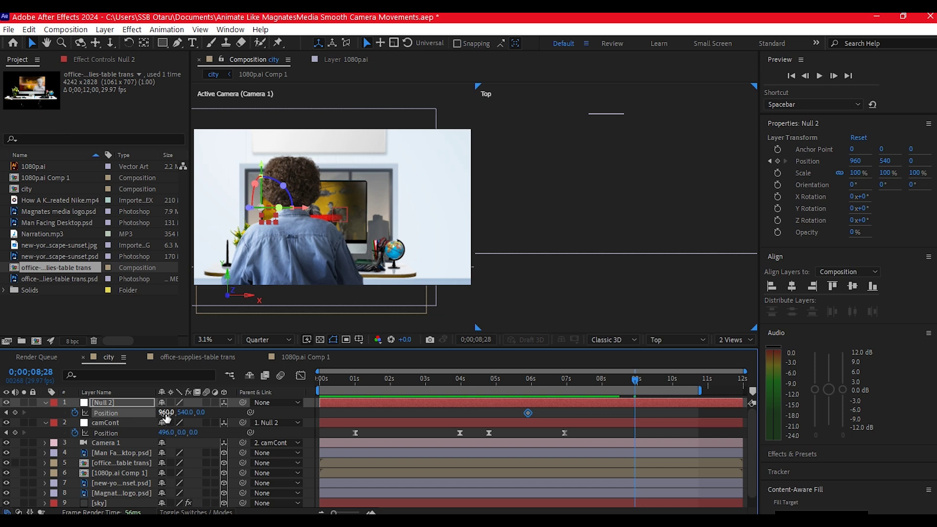
left_click_drag(163, 412, 557, 382)
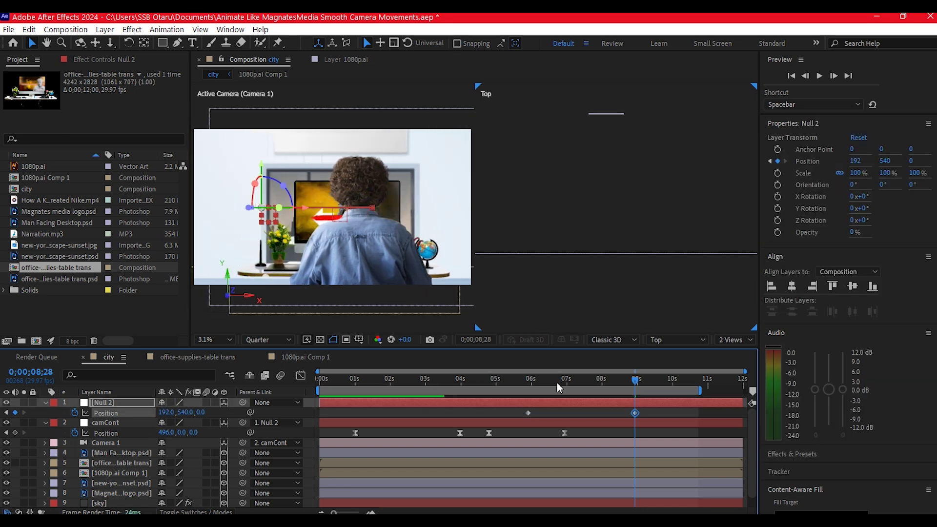
left_click(650, 407)
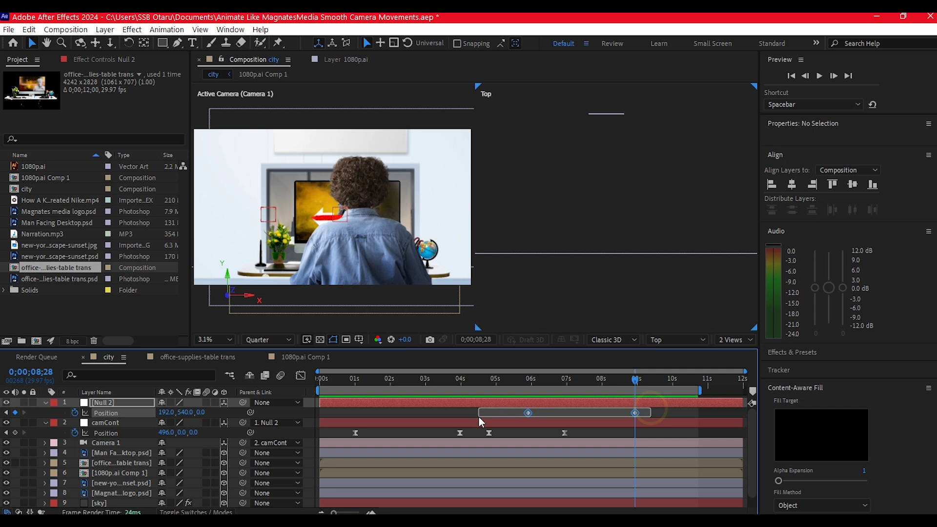
left_click(528, 413)
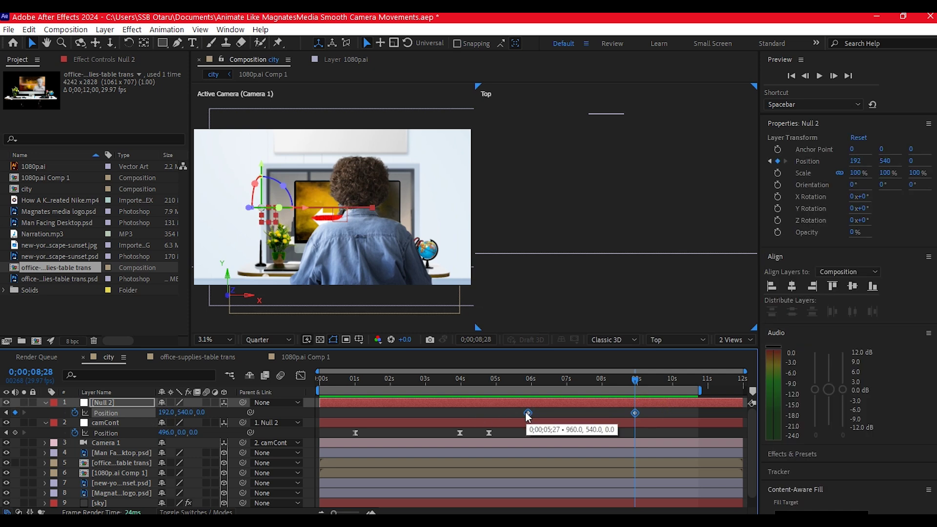
Apply Easy Ease to both of Null 2's Position keyframes, including the one at 9 s.
right_click(527, 415)
left_click(602, 415)
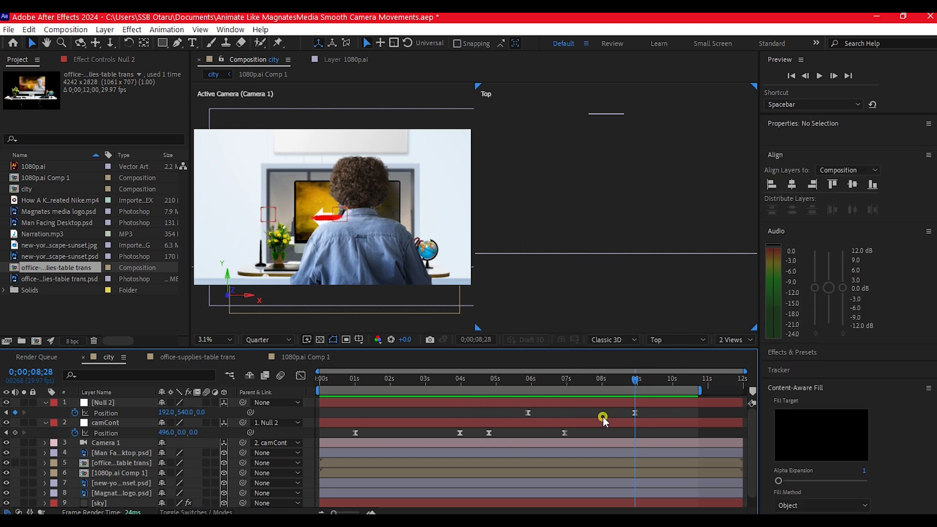
left_click(635, 413)
In the speed graph, stretch the ease influence toward 100% for a sharp early spike and slow settle.
left_click(301, 375)
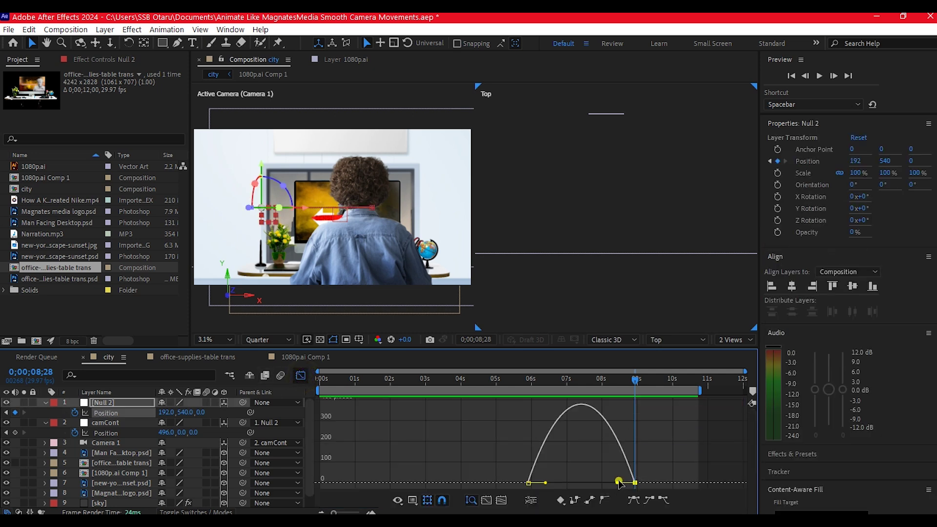
left_click_drag(617, 483, 566, 482)
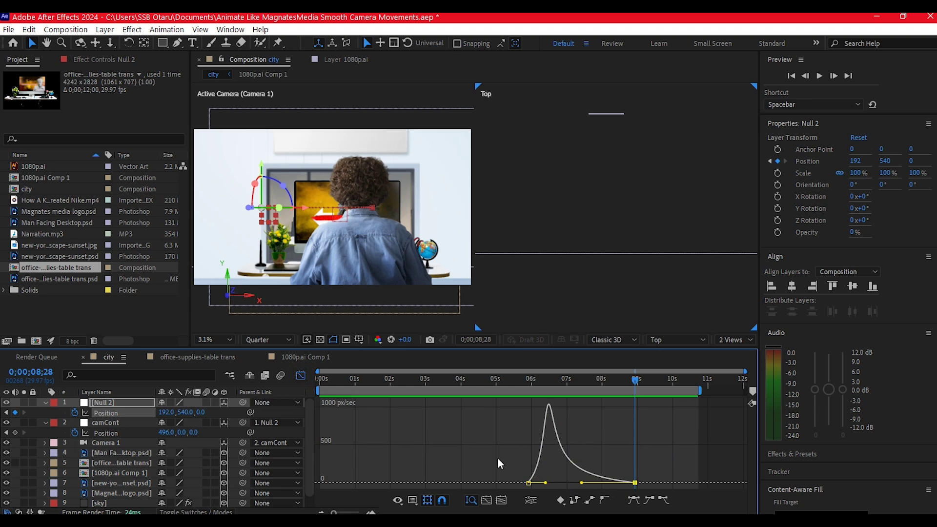
right_click(488, 434)
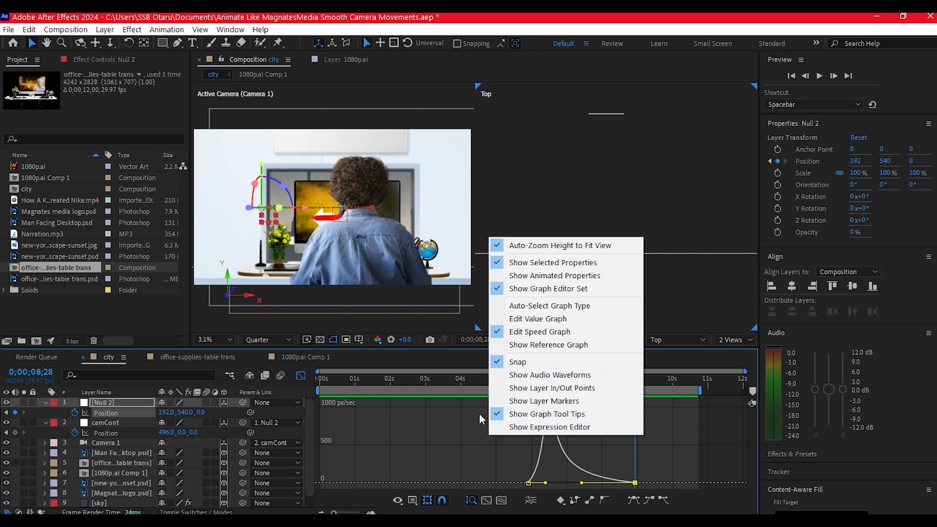
left_click(467, 449)
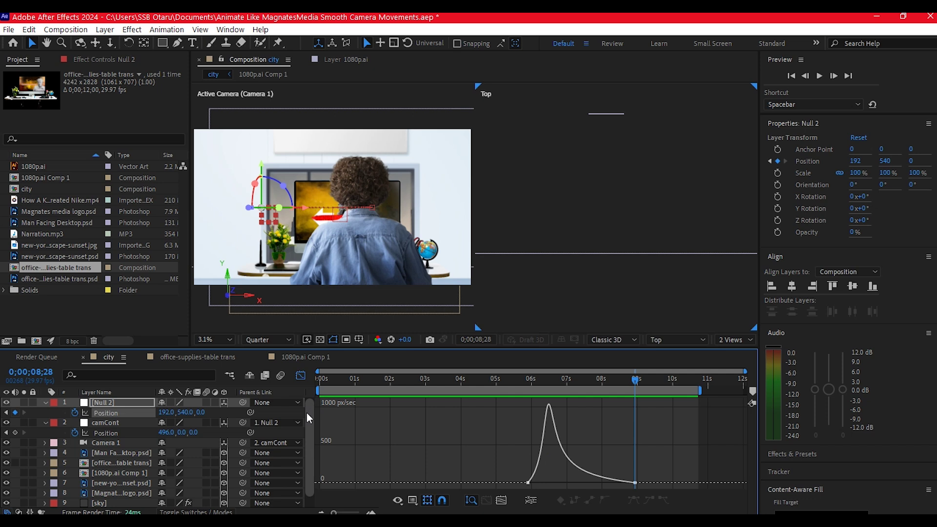
Switch back to the layer-bar timeline and preview the camera move from 0 s.
left_click(301, 375)
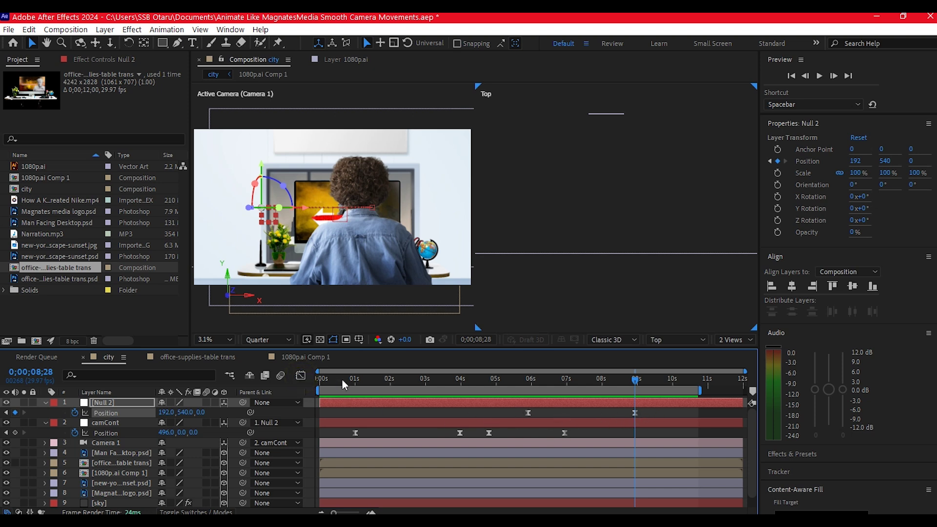
left_click_drag(342, 380, 317, 382)
key("space")
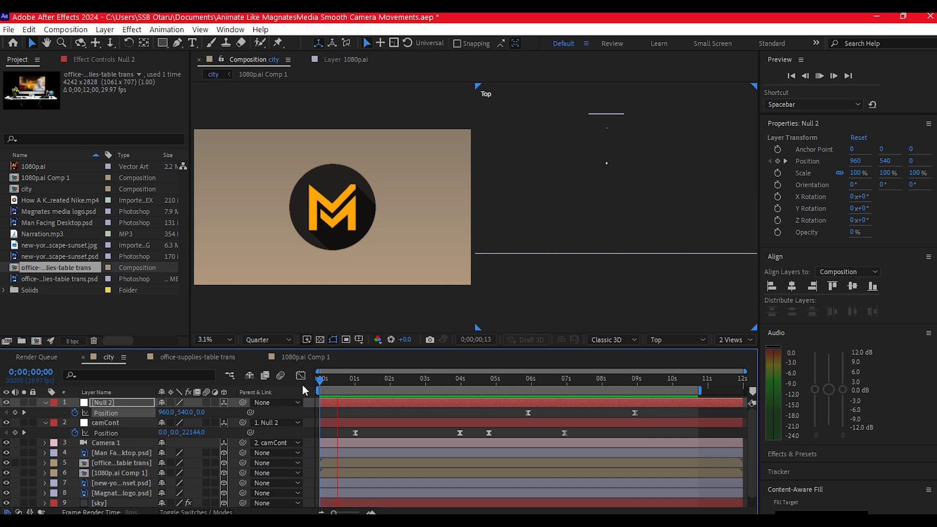